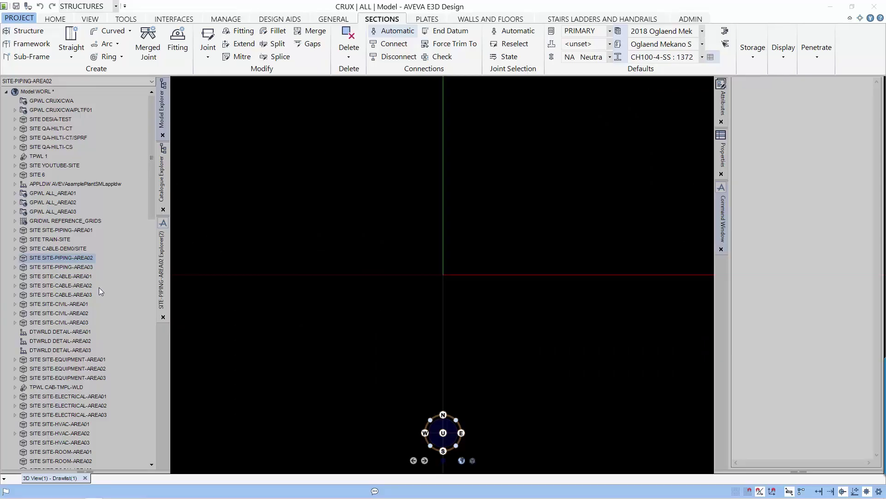
scroll(141, 208, "down", 2)
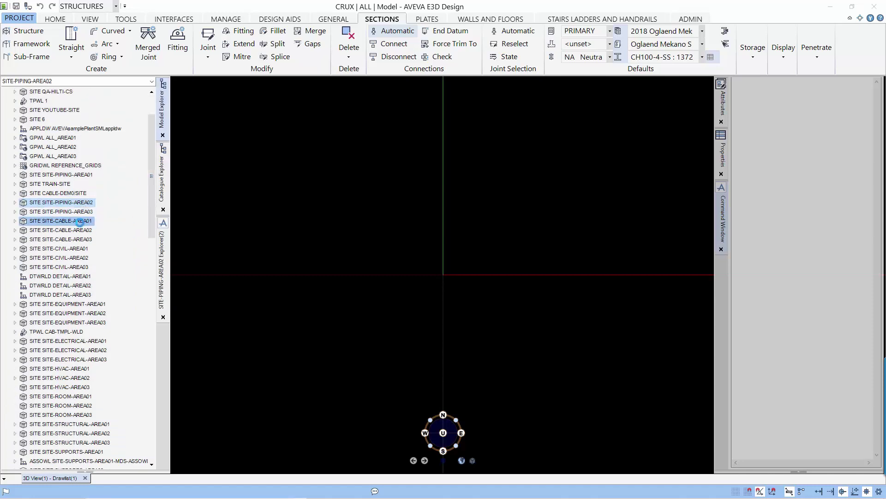
- Show MMM_FILTRATION's fully expanded attribute list and highlight its Dbname, MASTER/MINETMPL
left_click(81, 222)
left_click_drag(152, 199, 143, 364)
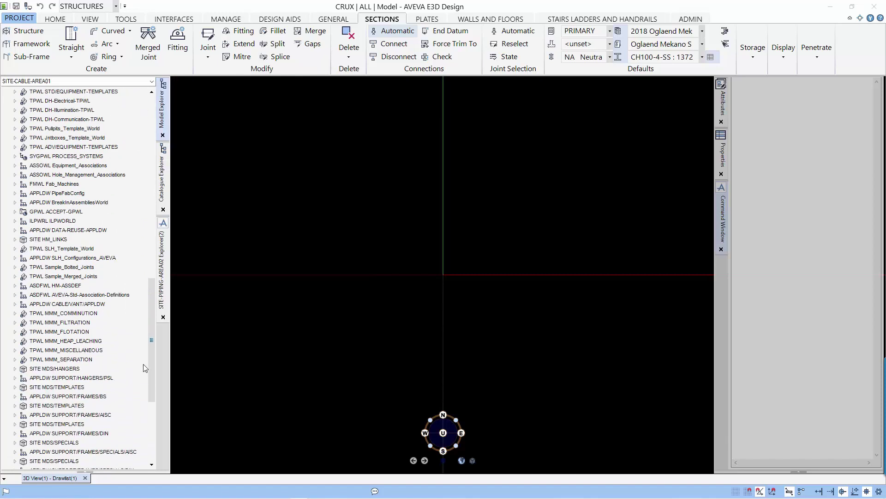
left_click(79, 326)
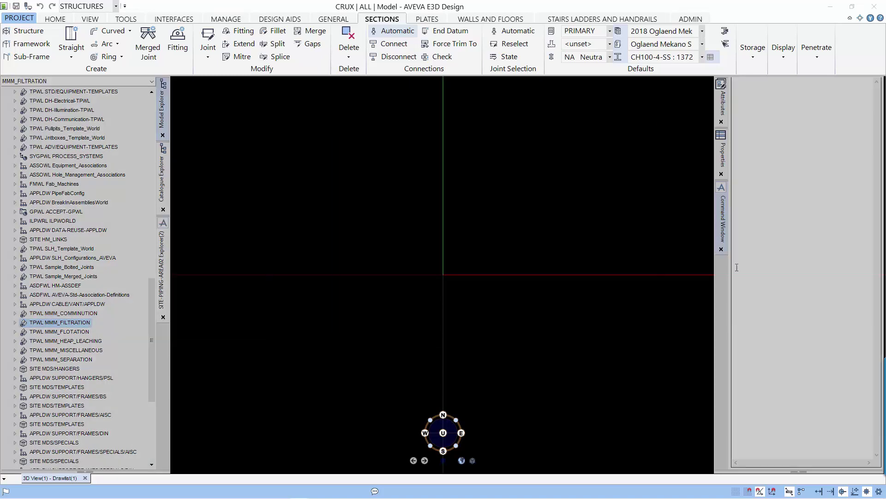
left_click(724, 157)
left_click(723, 113)
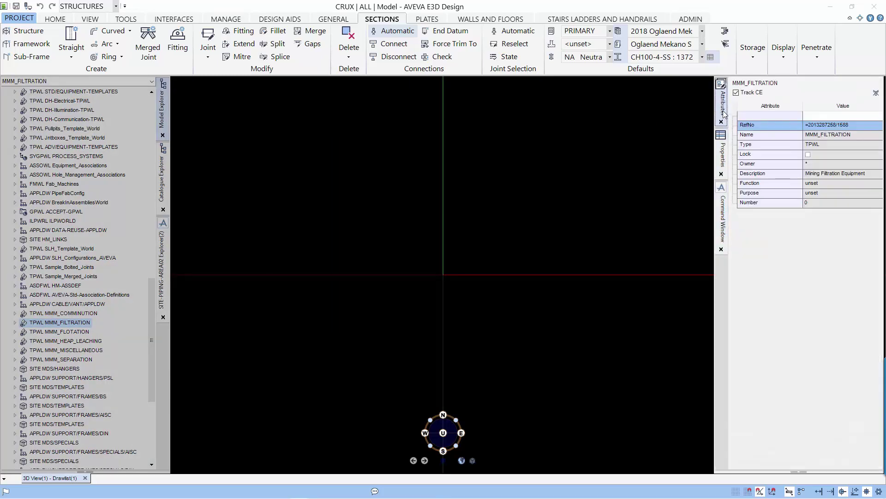
right_click(785, 200)
mouse_move(695, 370)
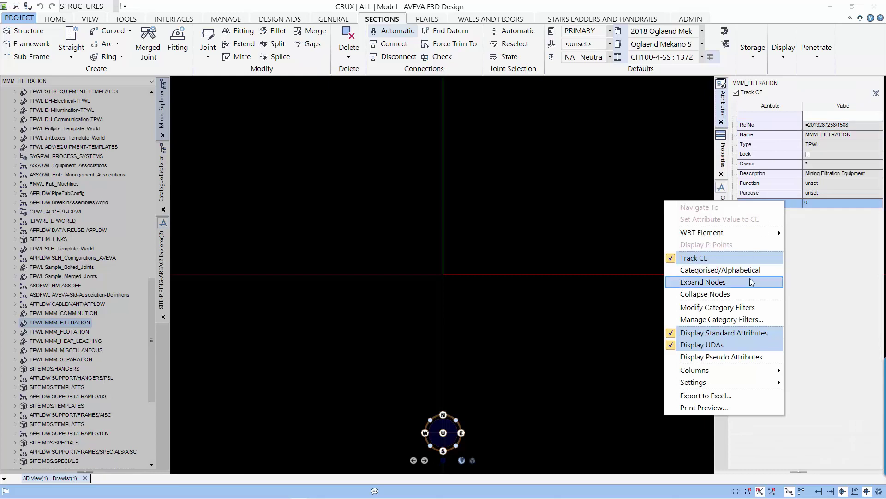
left_click(738, 358)
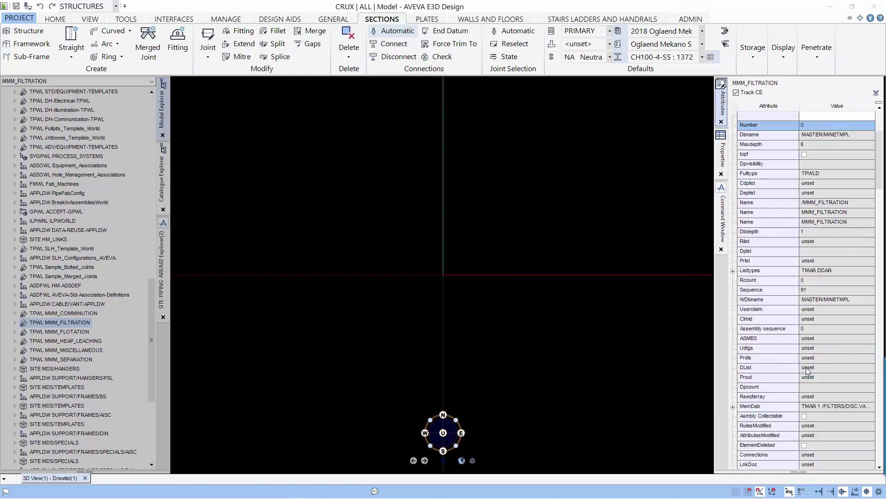
scroll(803, 367, "down", 5)
scroll(808, 386, "down", 5)
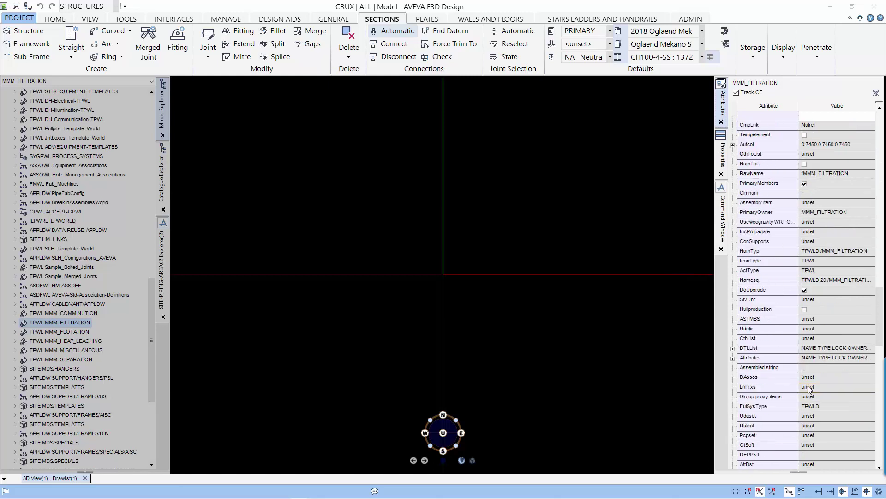
scroll(808, 386, "down", 5)
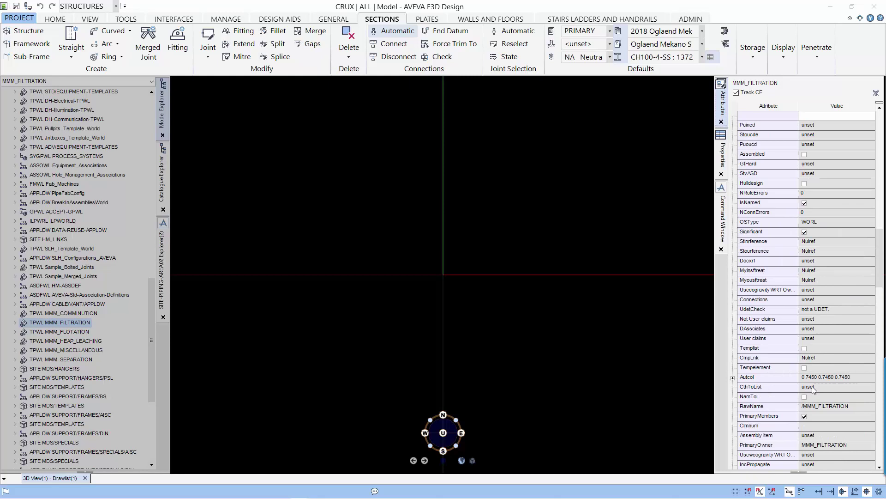
scroll(812, 386, "up", 5)
scroll(813, 388, "up", 3)
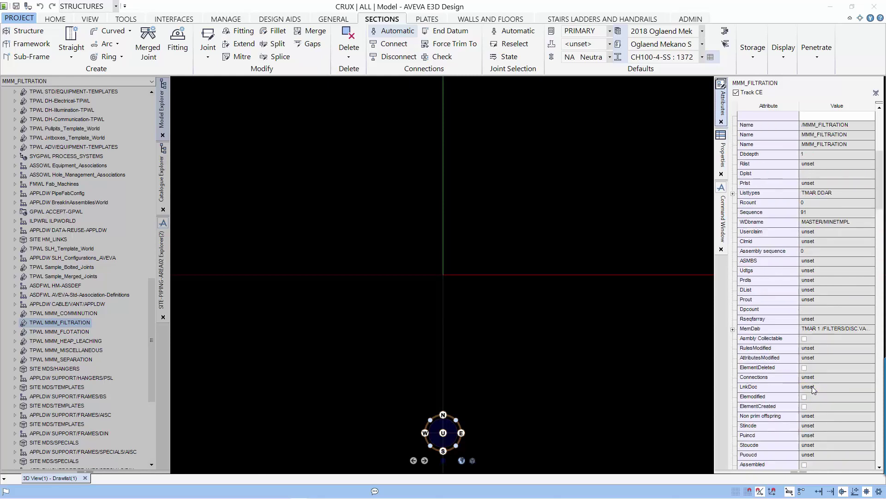
scroll(812, 389, "up", 5)
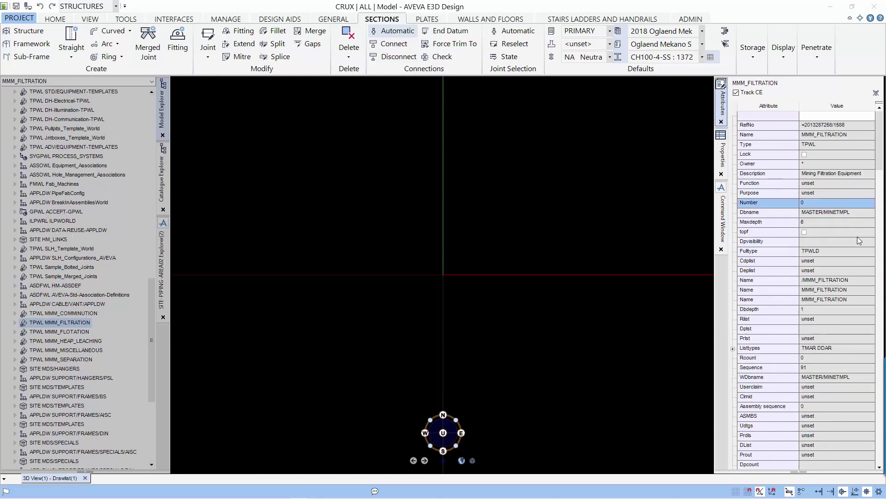
left_click(756, 213)
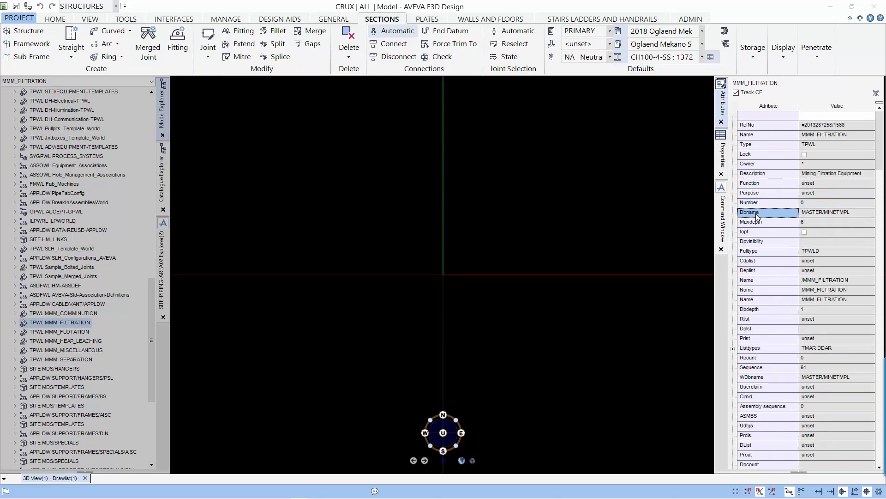
- Query DBNAME for MMM_FILTRATION (MASTER/MINETMPL), then for SITE-PIPING-AREA02 (PIPING/DESIGN-AREA02-A)
left_click(726, 223)
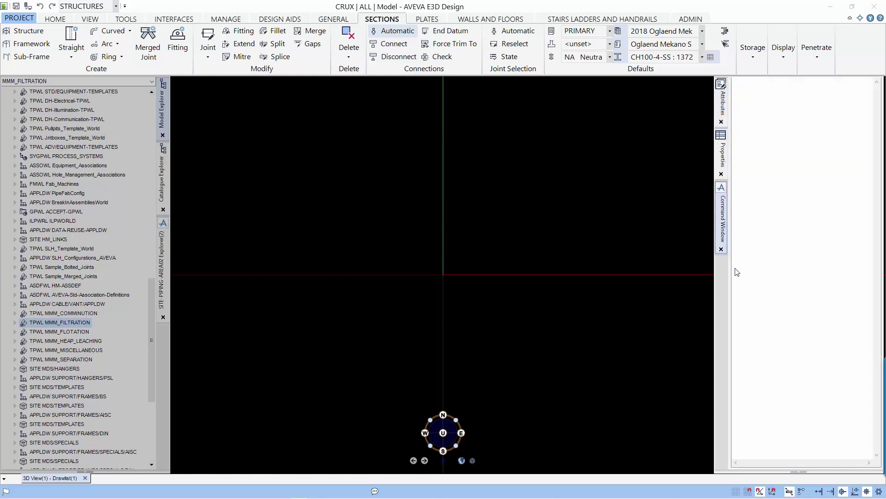
type("Q DBNAME")
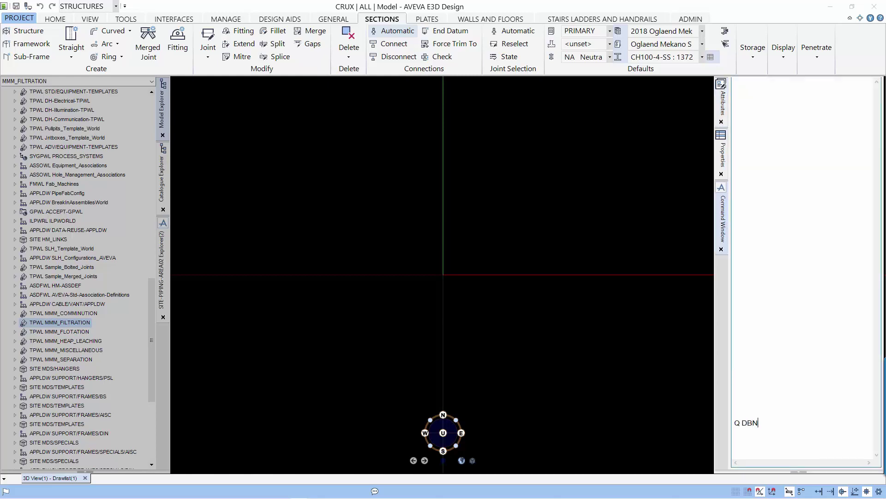
key("Return")
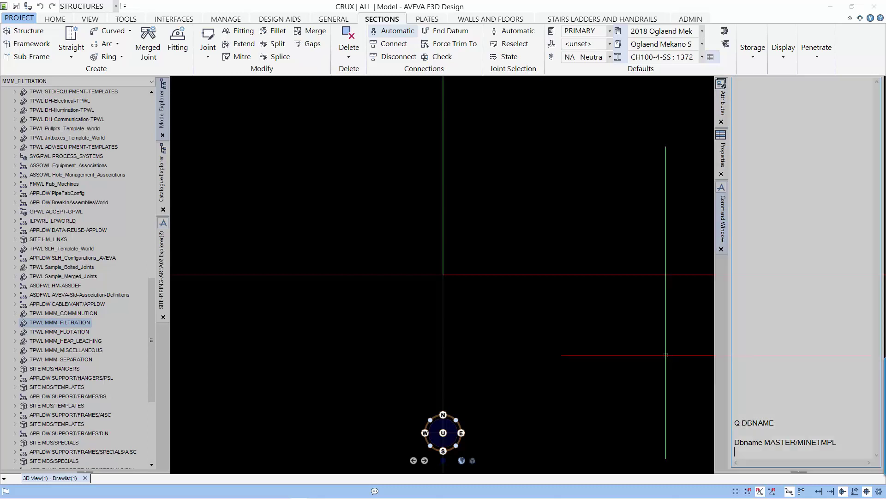
left_click_drag(154, 306, 153, 156)
left_click(82, 195)
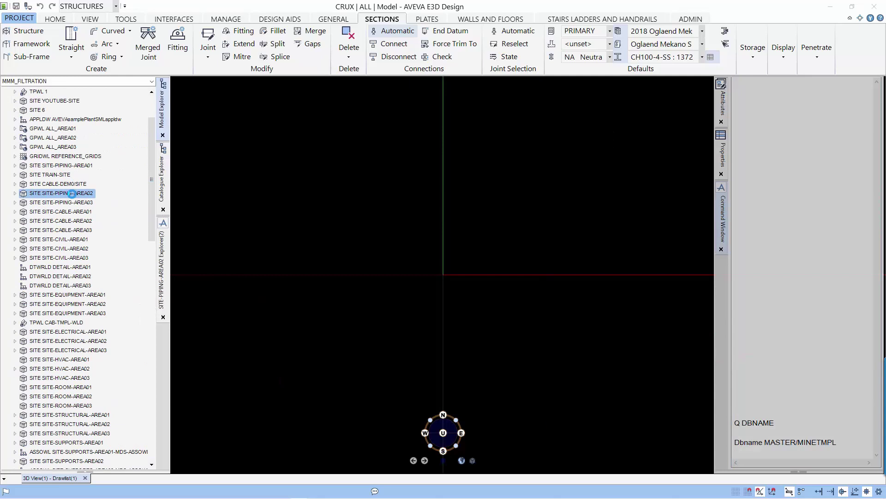
double_click(759, 423)
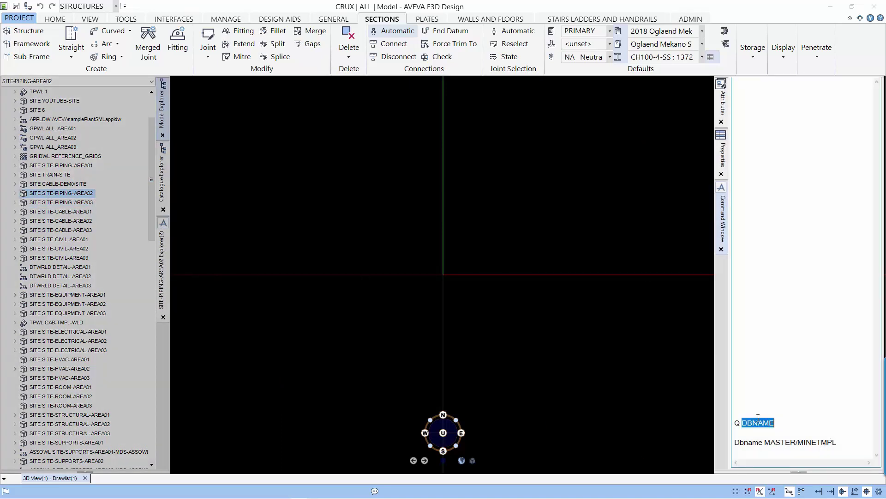
type("Q DBNAME")
key("Return")
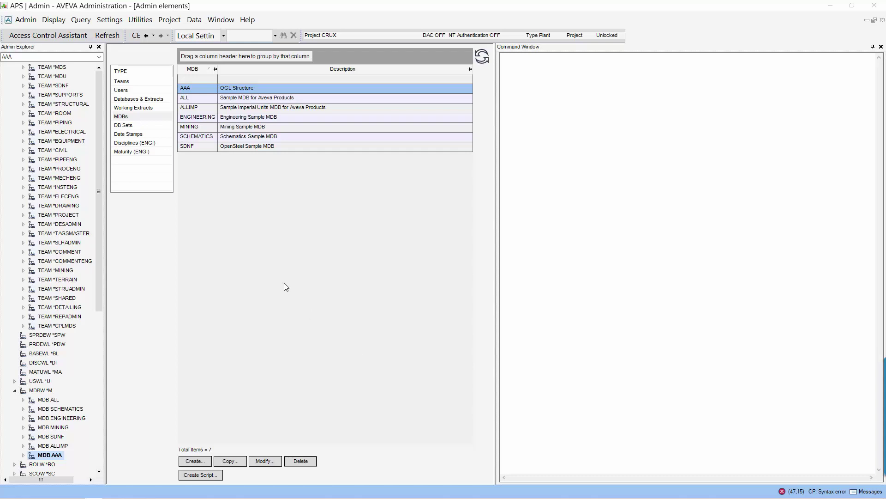
- List all project MDBs from the Admin elements type list
left_click(125, 119)
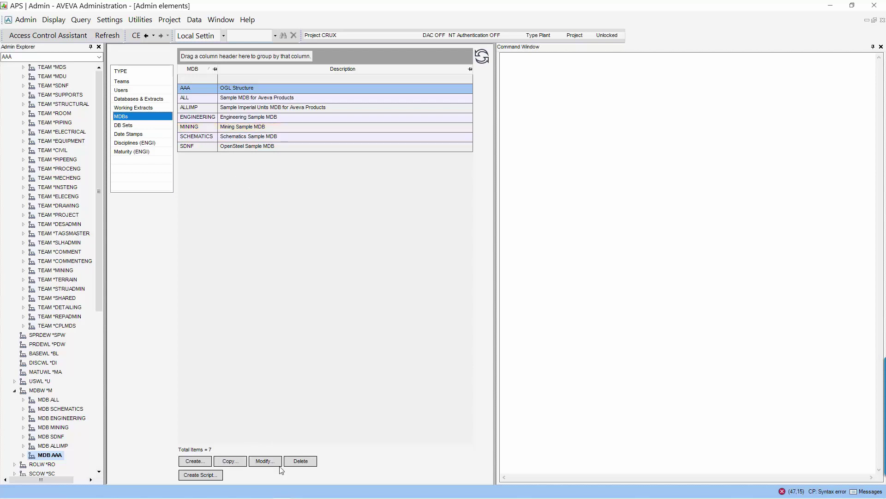
- Copy MDB AAA as USERA 'For TMPL work', then review its database order and cancel
left_click(231, 462)
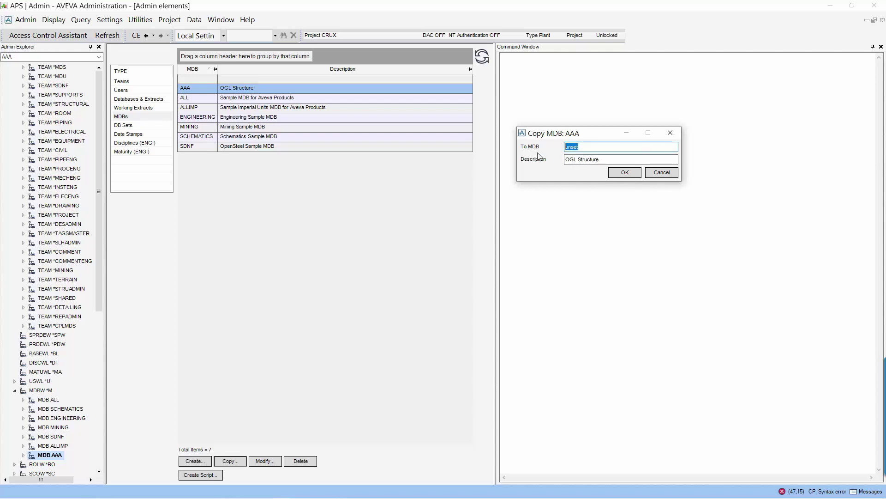
type("USER")
key("BackSpace")
type("A")
key("Tab")
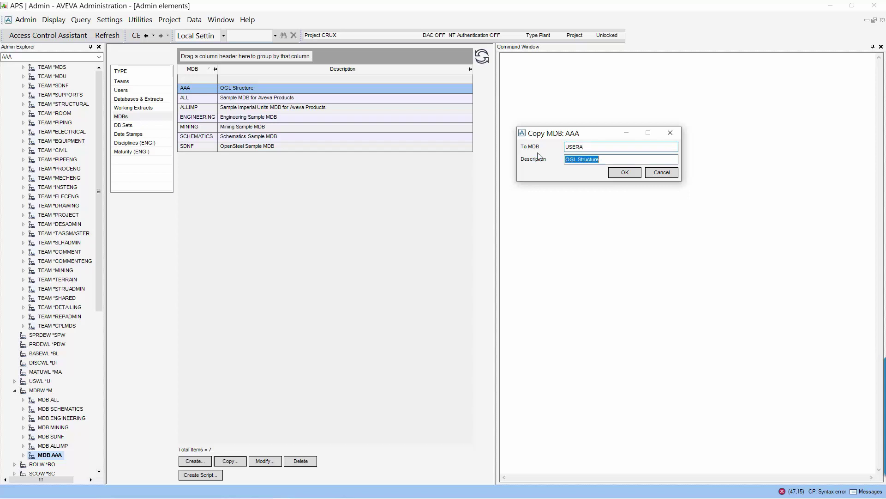
type("For ")
type("TMWL")
key("BackSpace")
type("PL work")
left_click(631, 174)
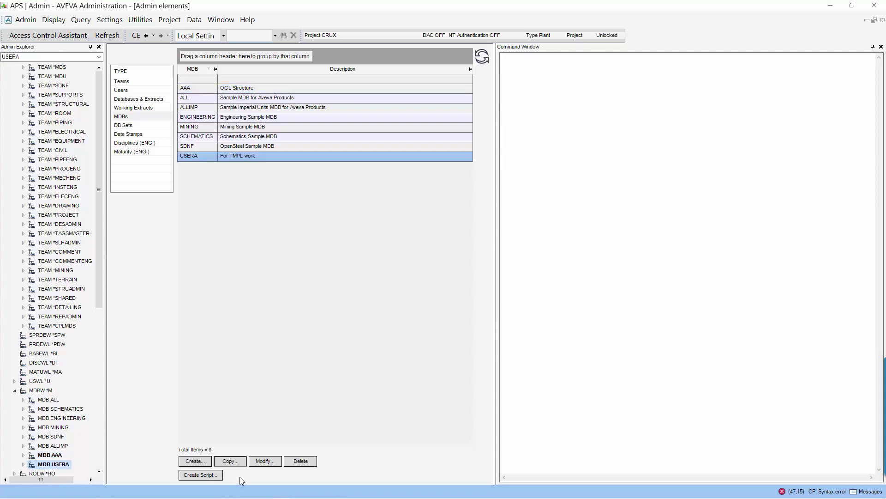
left_click(264, 460)
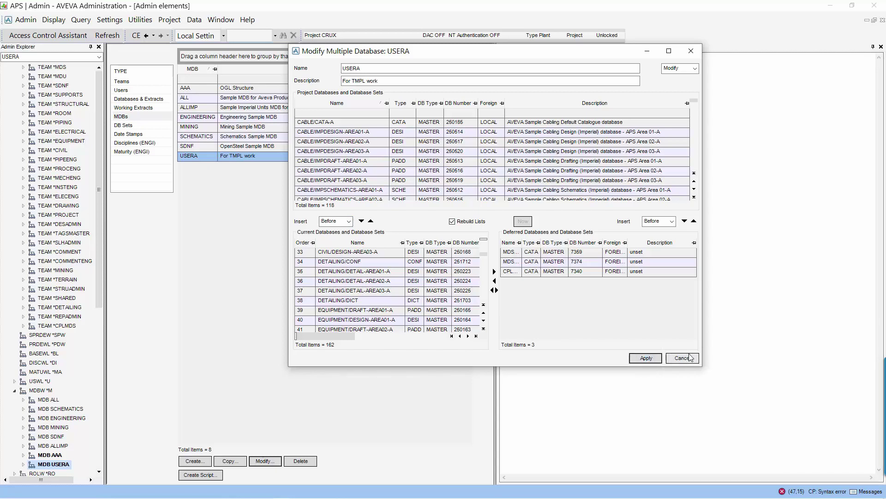
left_click(676, 360)
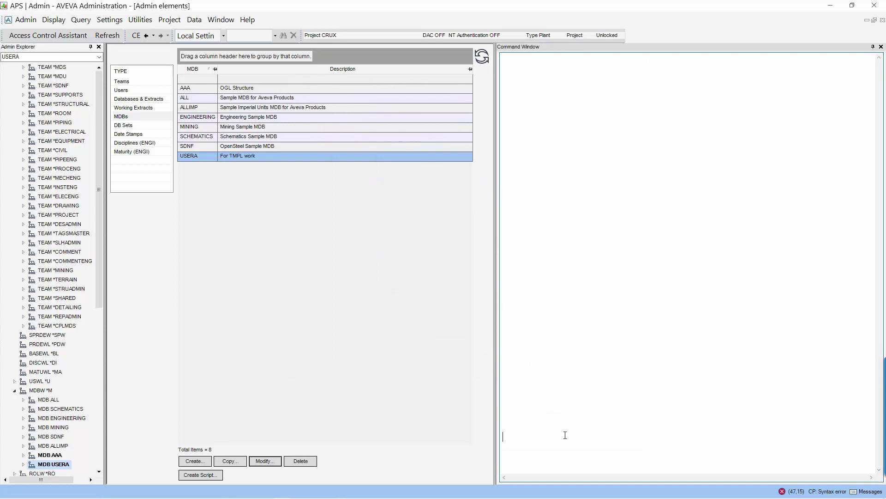
type("ser")
type(" mdb")
type(" /")
- Set MDB /USERA and defer MASTER/MINETMPL from the command window
key("BackSpace")
type("US")
type("ERA d")
type("efer  MASTER/MINETMPL")
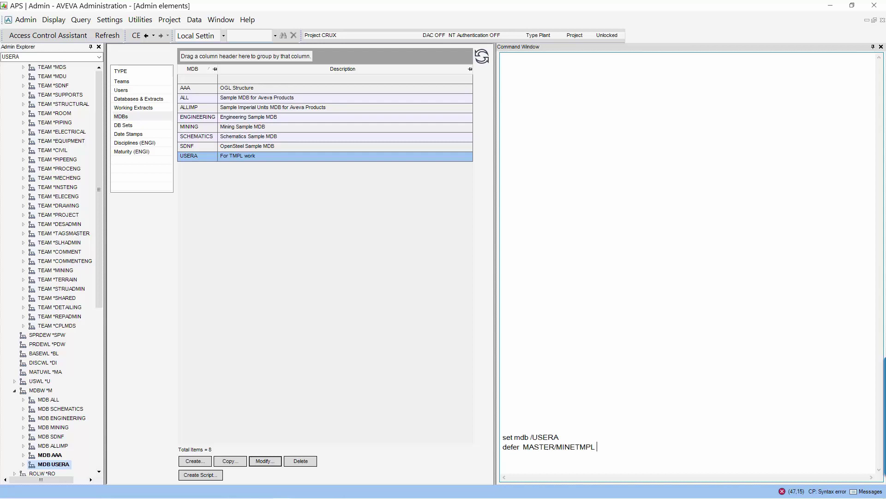
key("Return")
type("urrent  MASTER/MINETMPL 3")
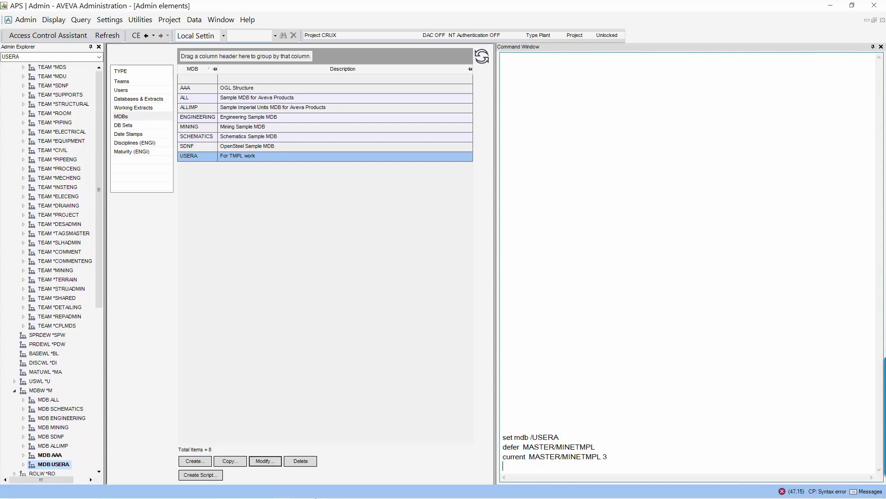
left_click(264, 460)
left_click(344, 270)
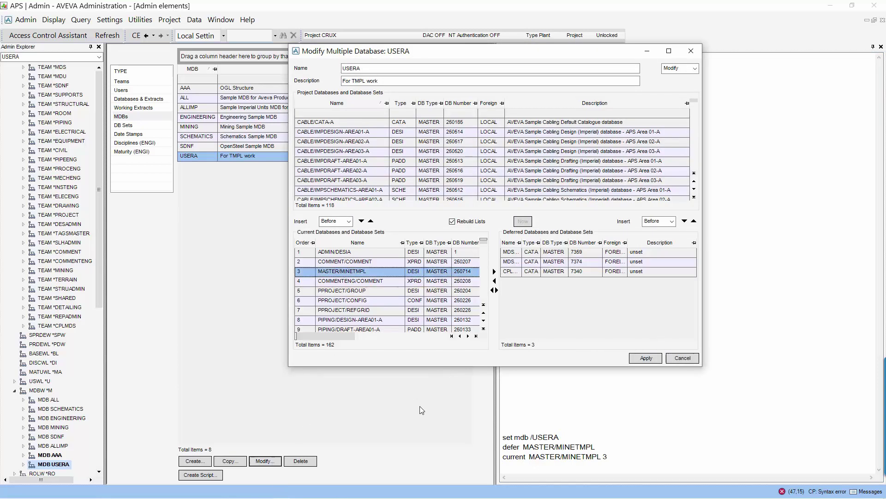
left_click(677, 365)
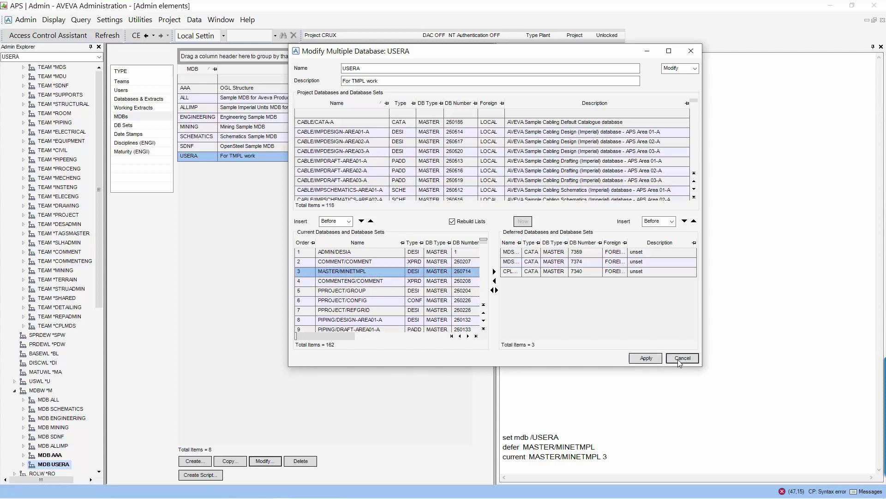
left_click(680, 361)
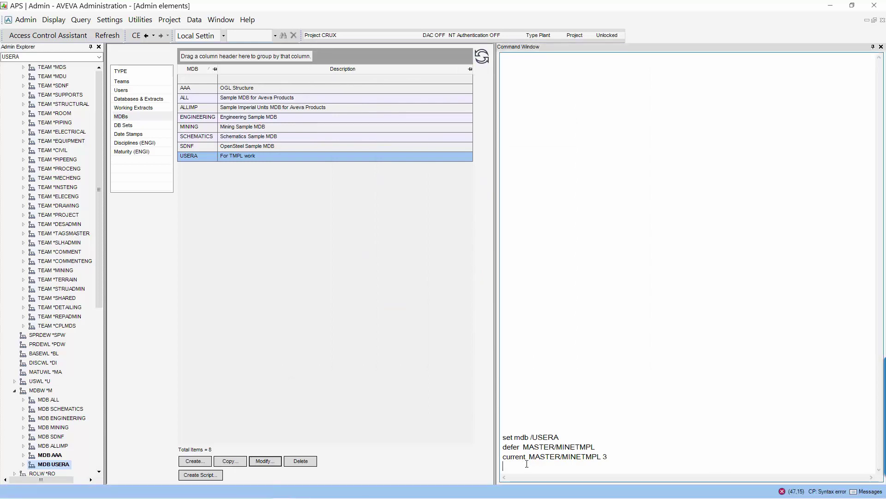
type("defer ")
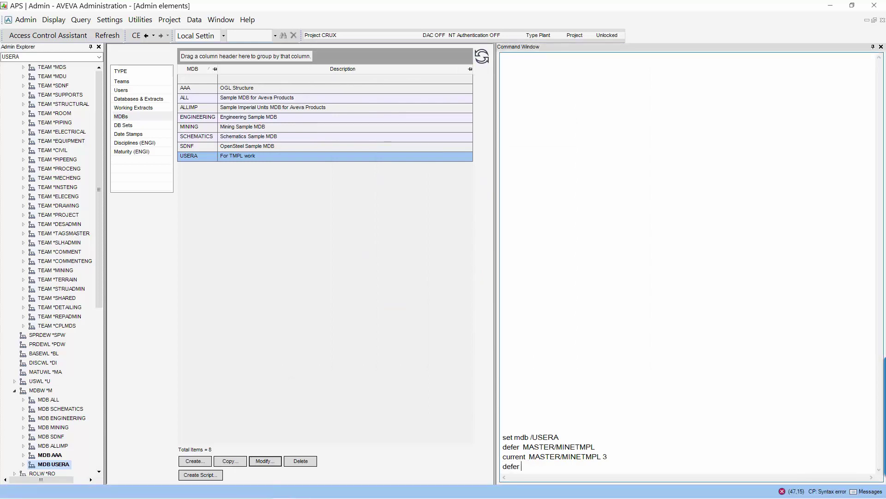
type("PIPING/DESIGN-AREA02-A")
- Defer PIPING/DESIGN-AREA02-A, make it current at position 4, savework, and exit Administration
key("Return")
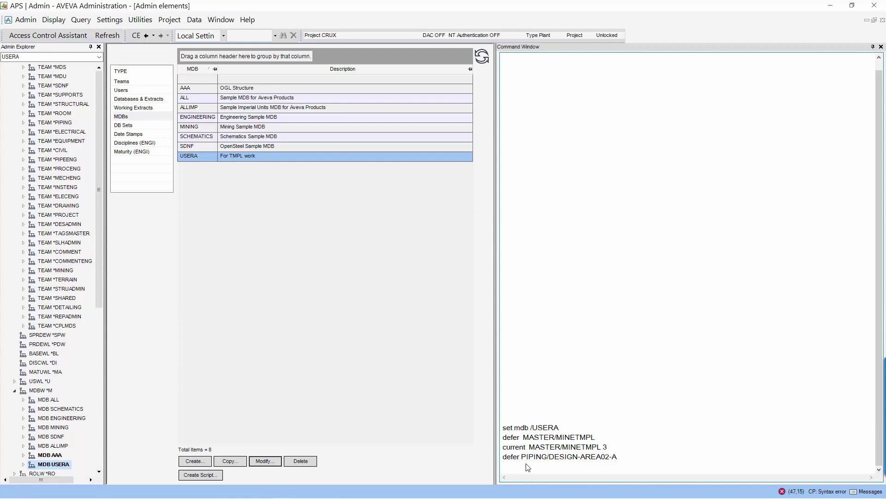
type("current ")
type("PIPING/DESIGN-AREA02-A 4")
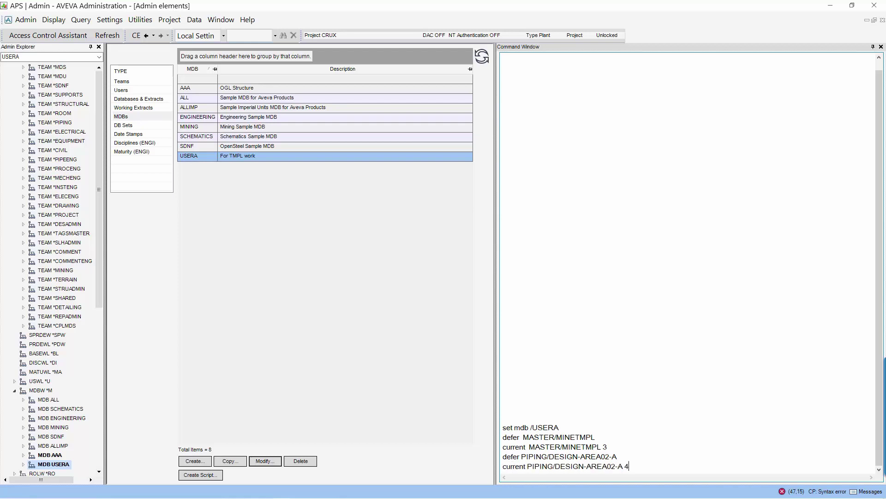
key("Return")
type("s")
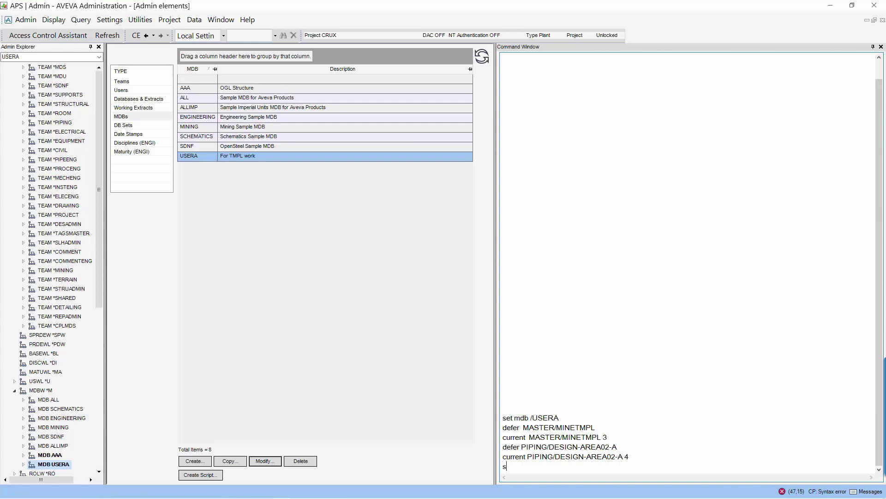
type("avework")
key("Return")
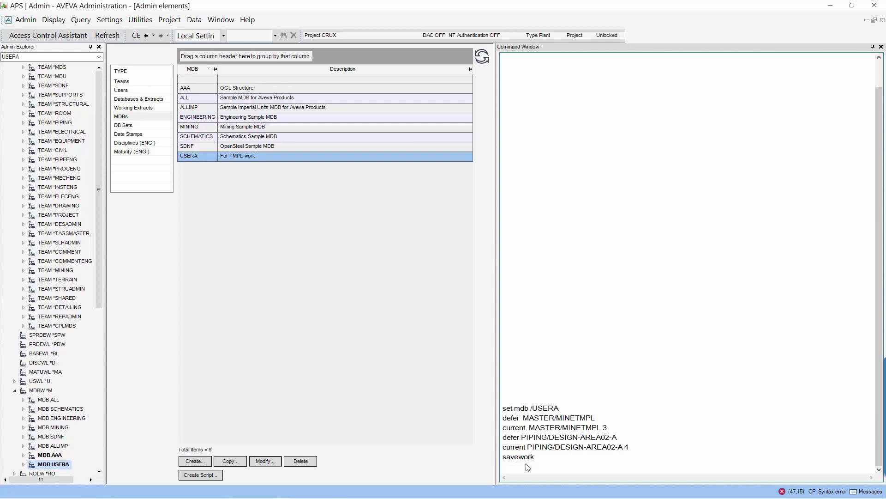
left_click(877, 5)
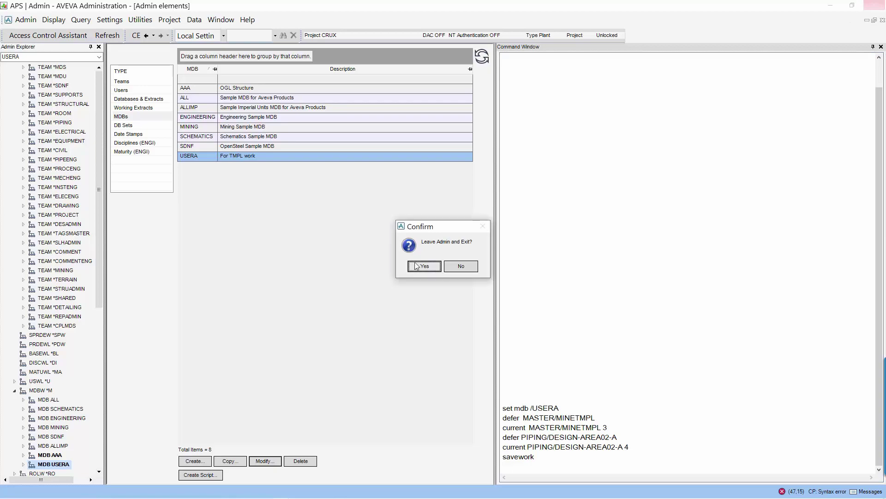
left_click(424, 266)
- Choose the USERA MDB in the E3D launcher for project CRUX
left_click(435, 242)
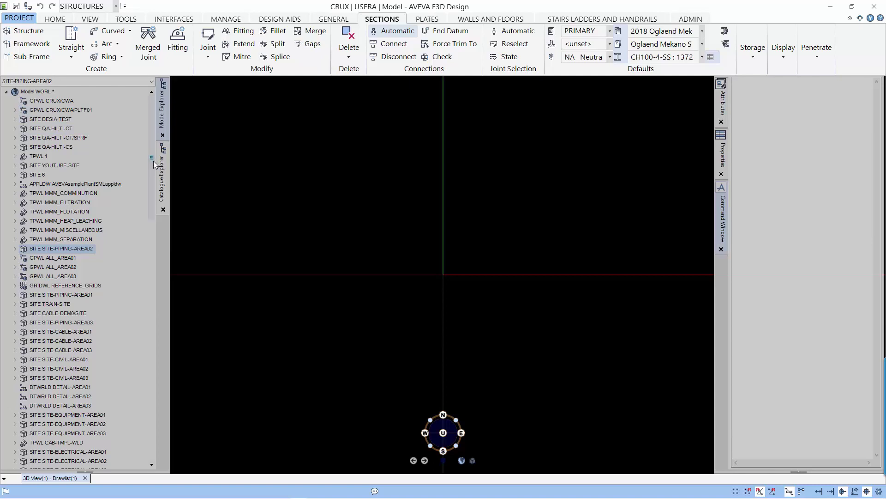
left_click_drag(153, 161, 152, 192)
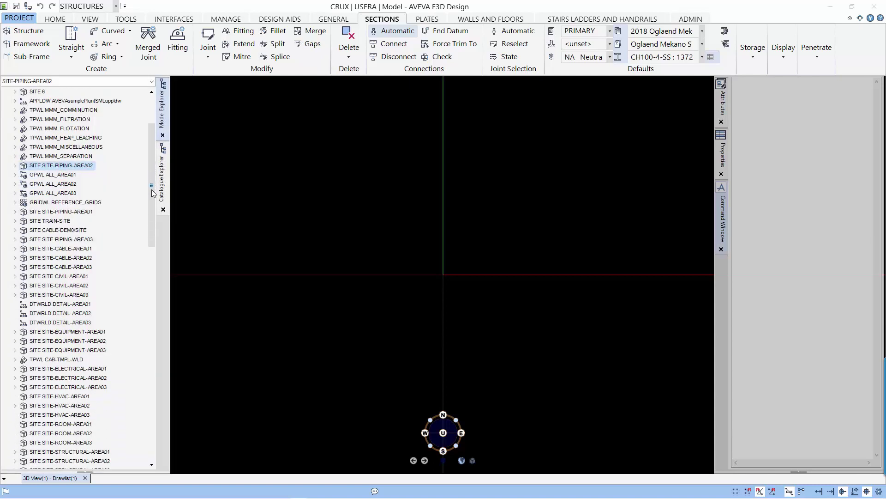
- Query DBNAME for SITE-PIPING-AREA02 (PIPING/DESIGN-AREA02-A) and MMM_SEPARATION (MASTER/MINETMPL)
left_click(80, 169)
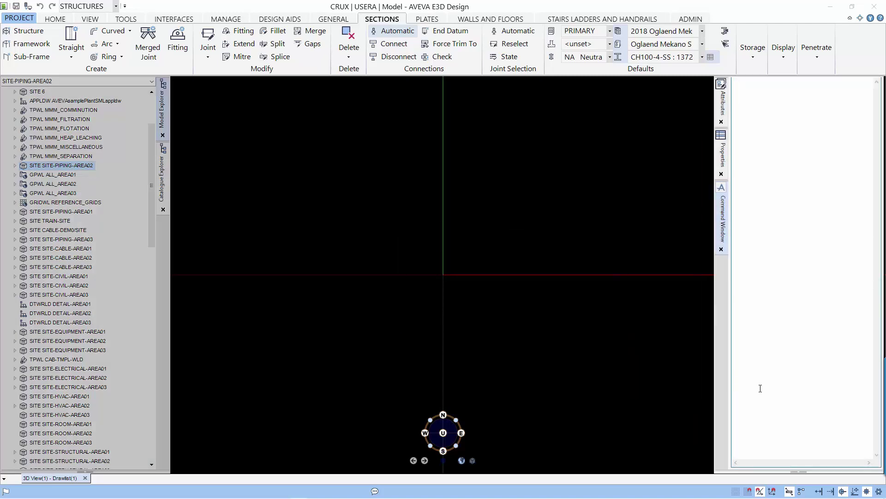
left_click(738, 422)
type("QDBNAME")
key("Return")
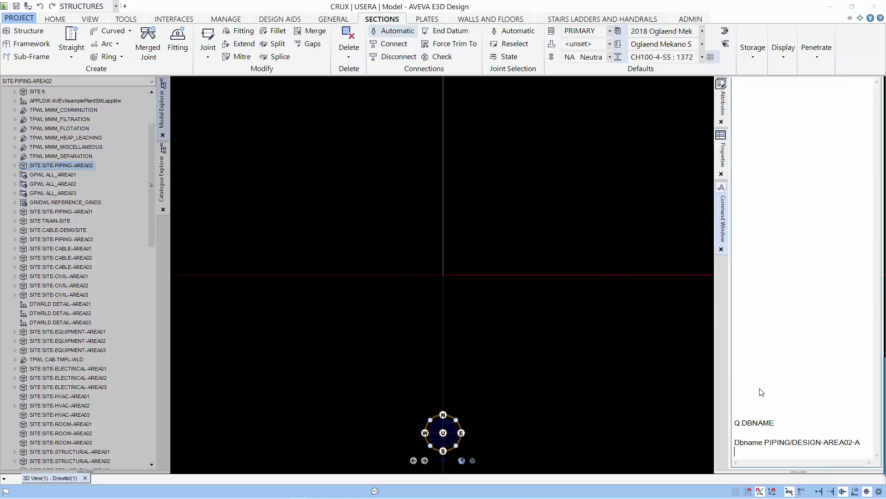
left_click(76, 157)
double_click(753, 422)
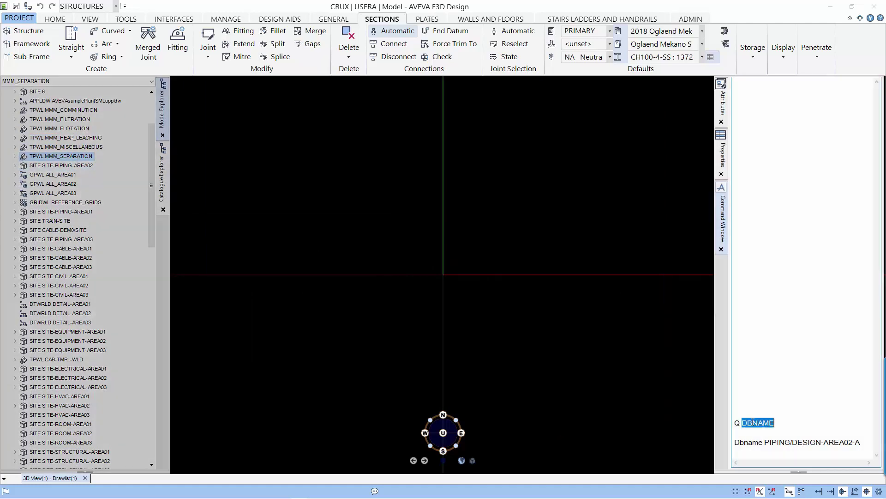
key("Return")
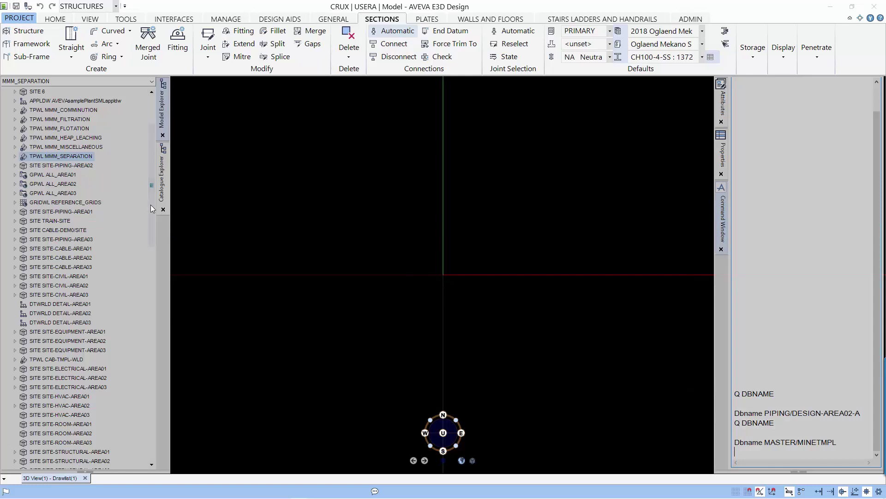
mouse_move(152, 208)
left_mouse_down()
mouse_move(156, 359)
mouse_move(153, 182)
left_mouse_up()
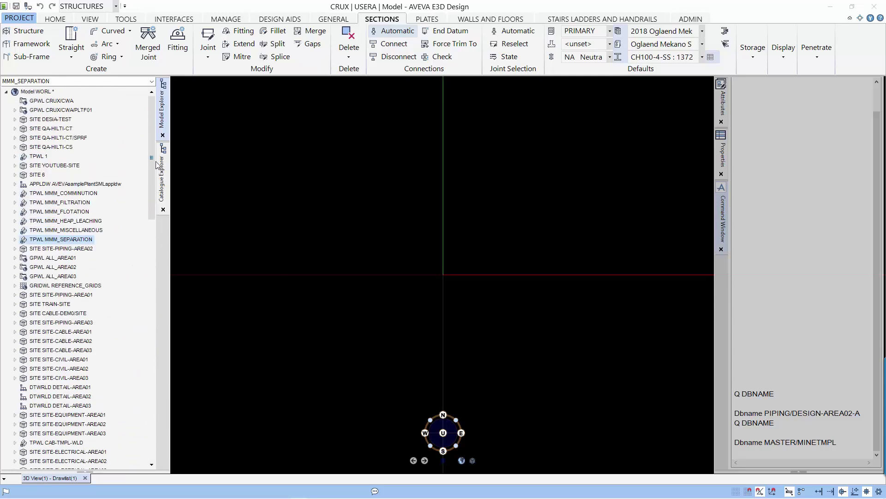